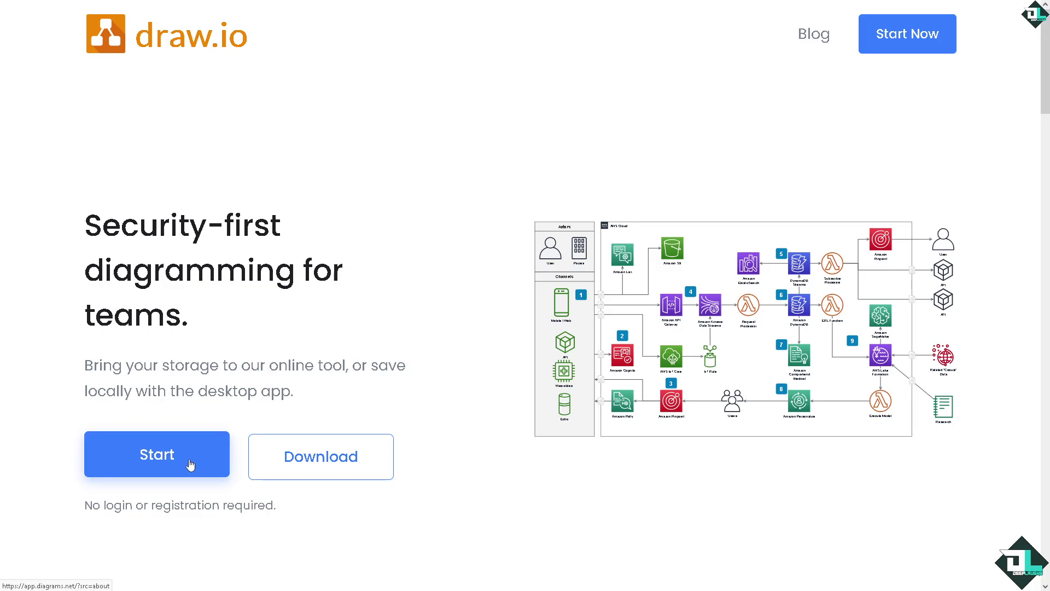
- Start a new diagram and set its filename to "How to Type on Draw IO", looking through the template categories
click(188, 463)
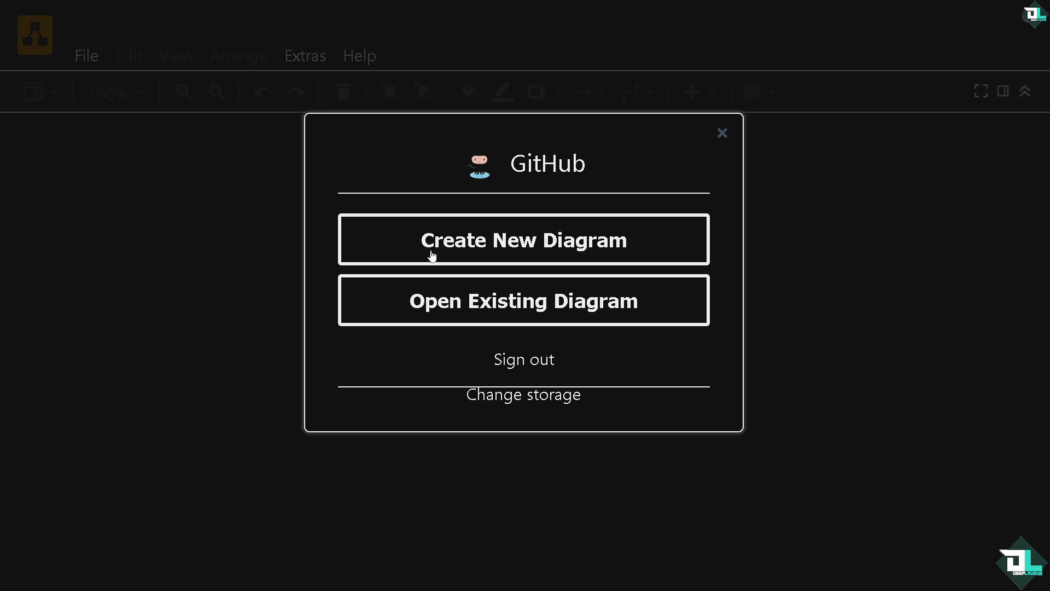
click(459, 251)
click(519, 88)
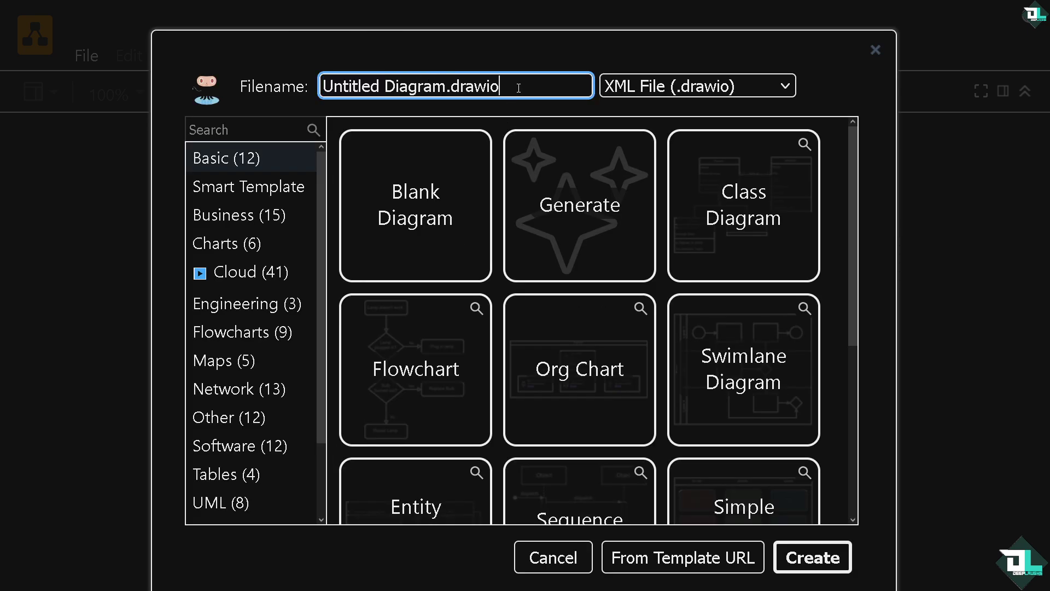
key(ctrl+a)
text(How to Type on Draw IO)
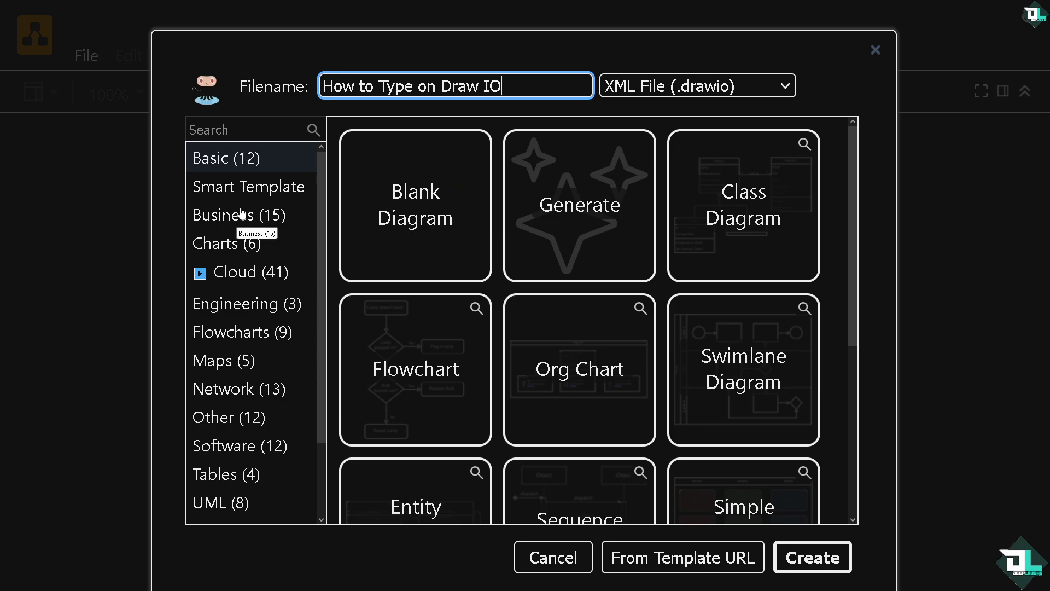
scroll(239, 218, down, 2)
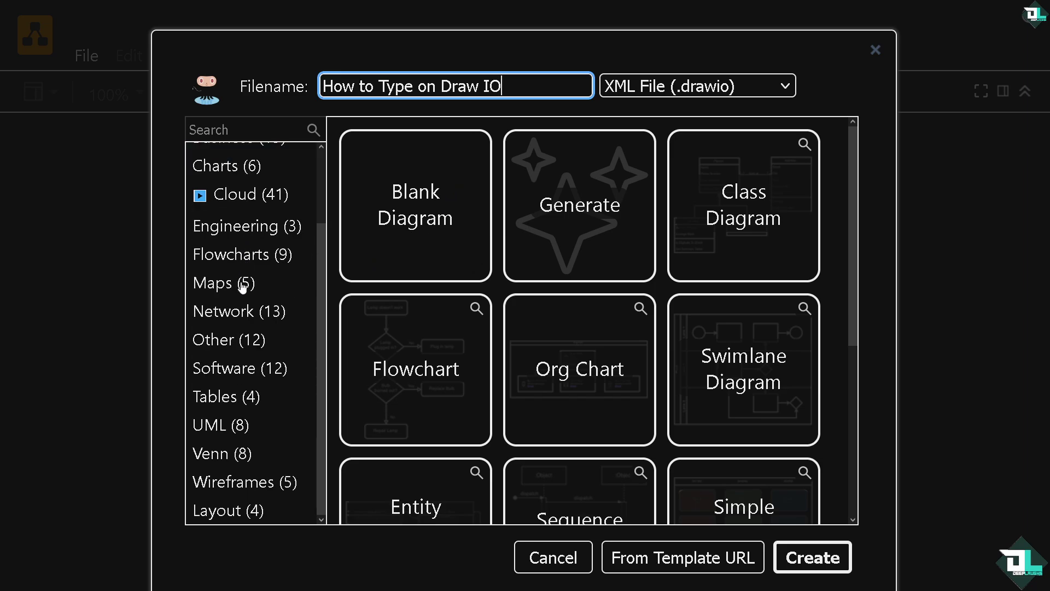
scroll(539, 274, down, 3)
scroll(546, 285, up, 3)
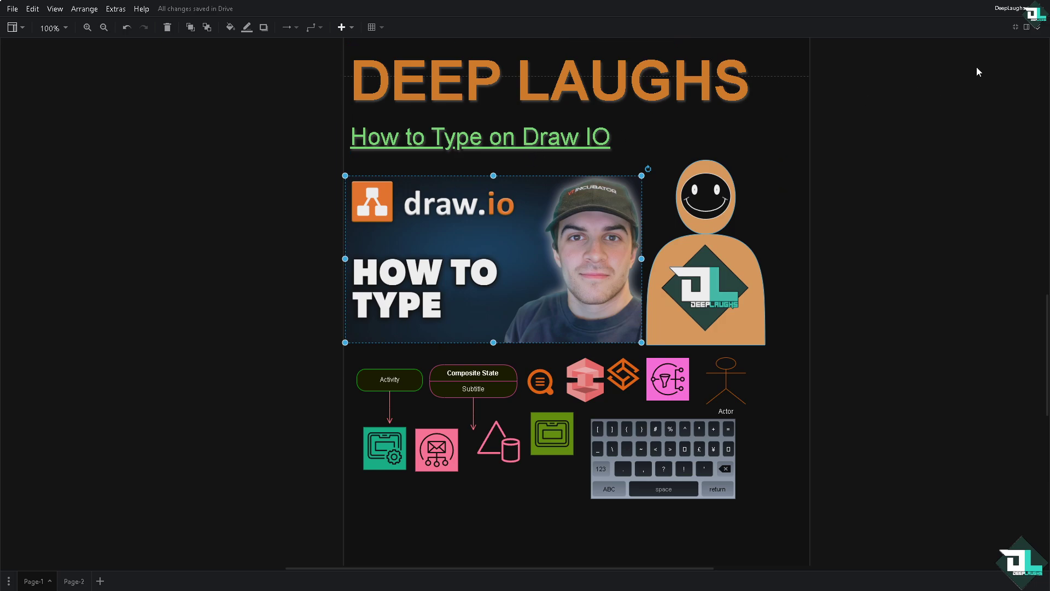
- Search the shape library for "TEXT", show more results and insert the bordered box with example text
click(1017, 28)
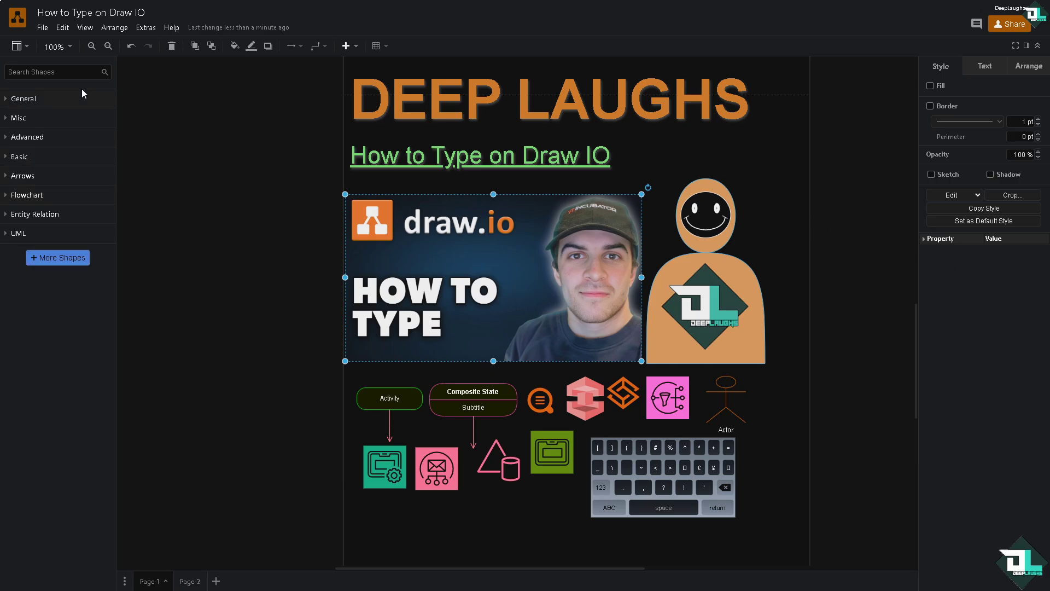
click(46, 72)
text(TEXT)
key(Return)
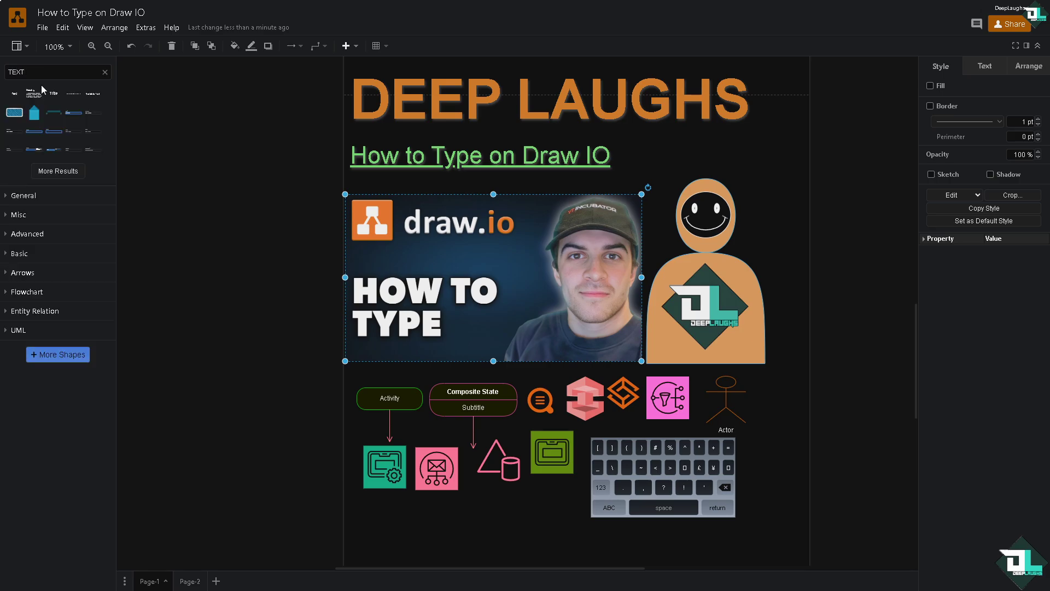
click(60, 170)
mouse_move(63, 169)
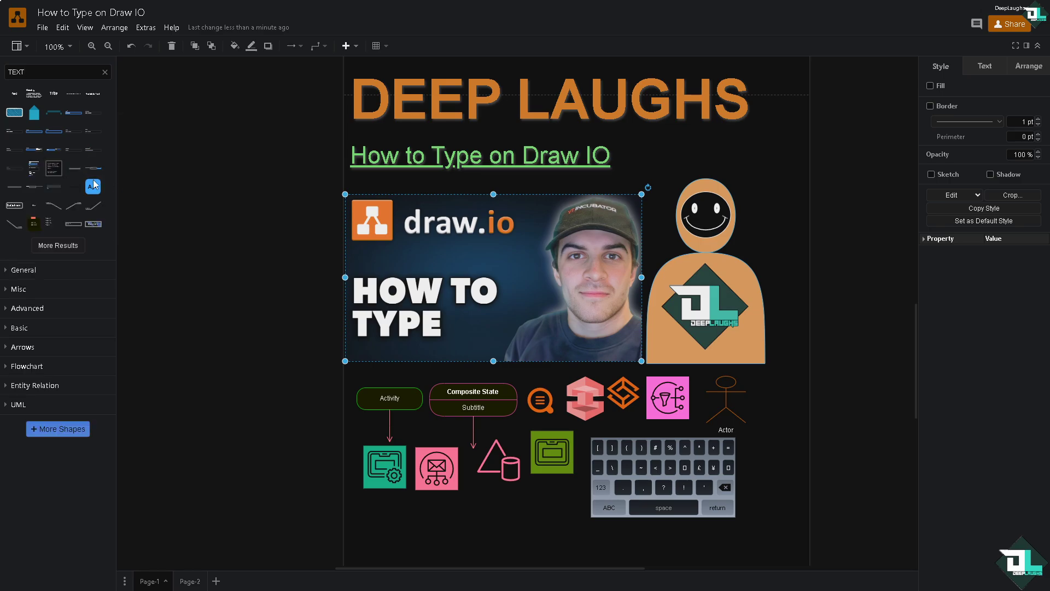
click(53, 168)
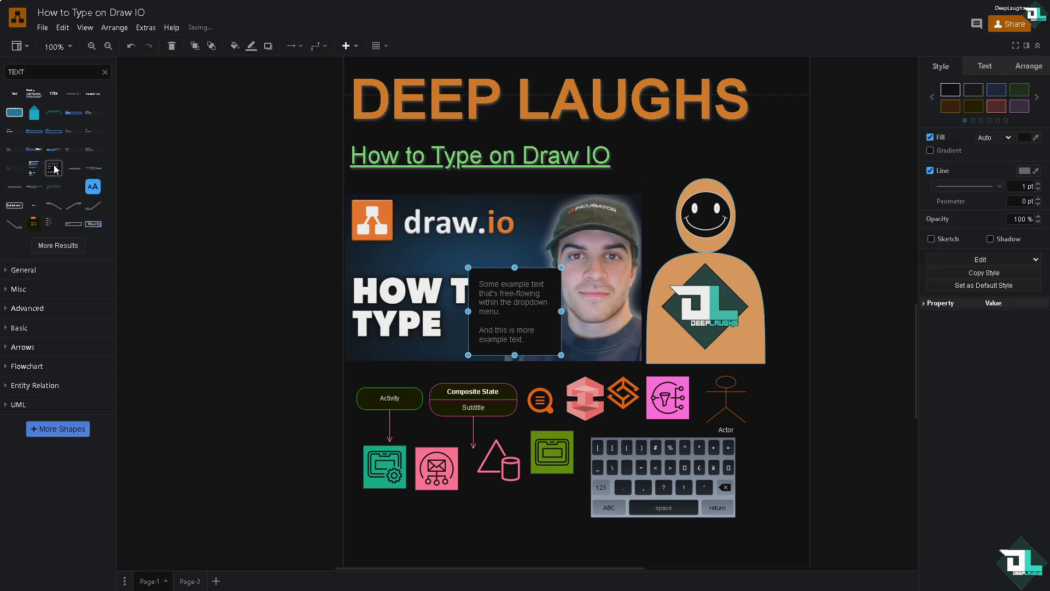
- Move the example text box to the empty area below the icons and enlarge it to about half the page width
double_click(522, 300)
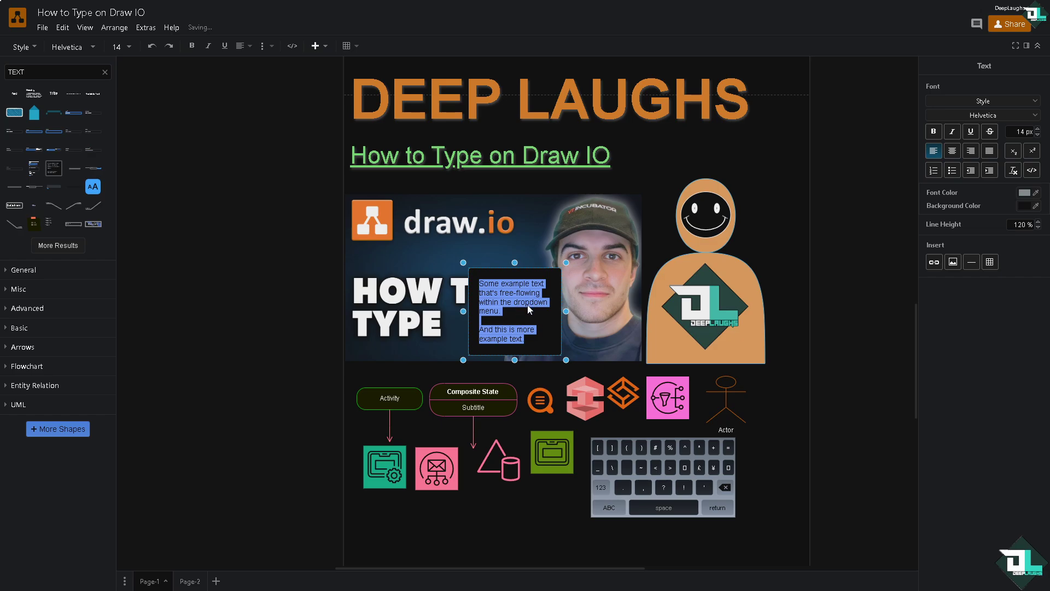
scroll(525, 309, down, 2)
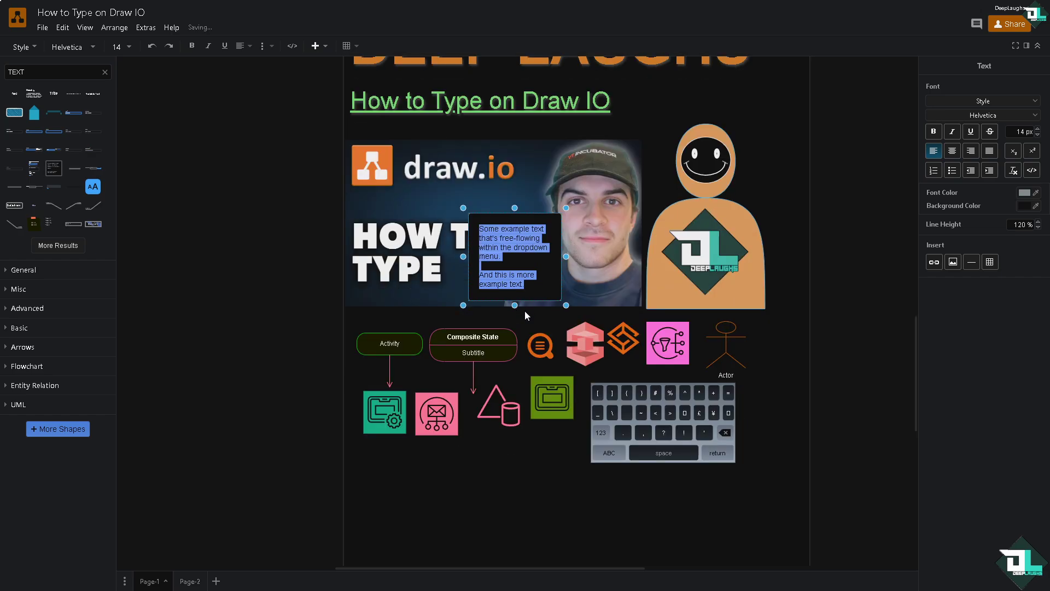
key(Escape)
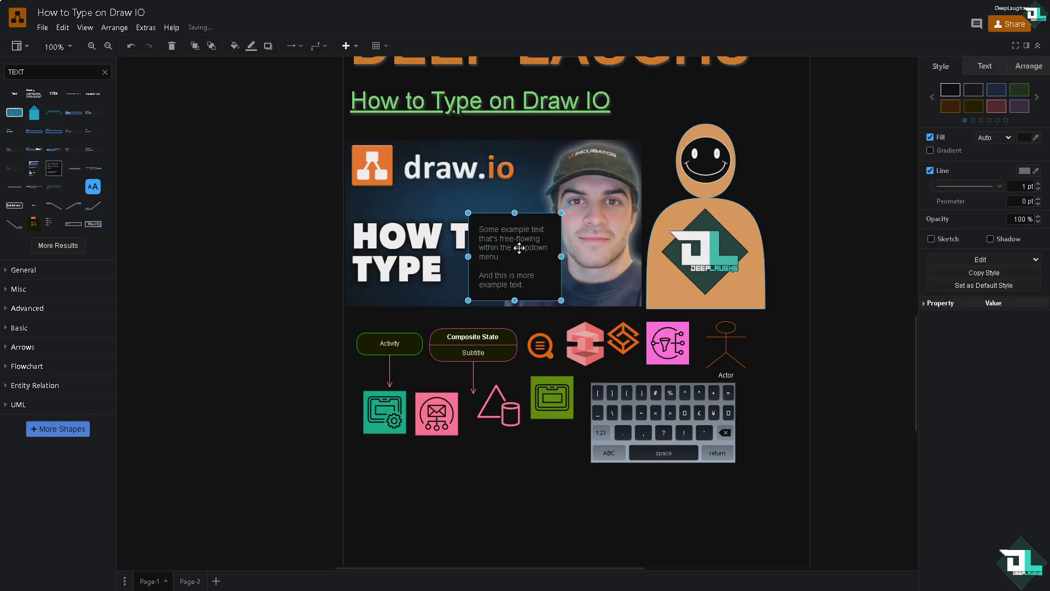
drag(516, 241, 435, 486)
scroll(504, 428, down, 3)
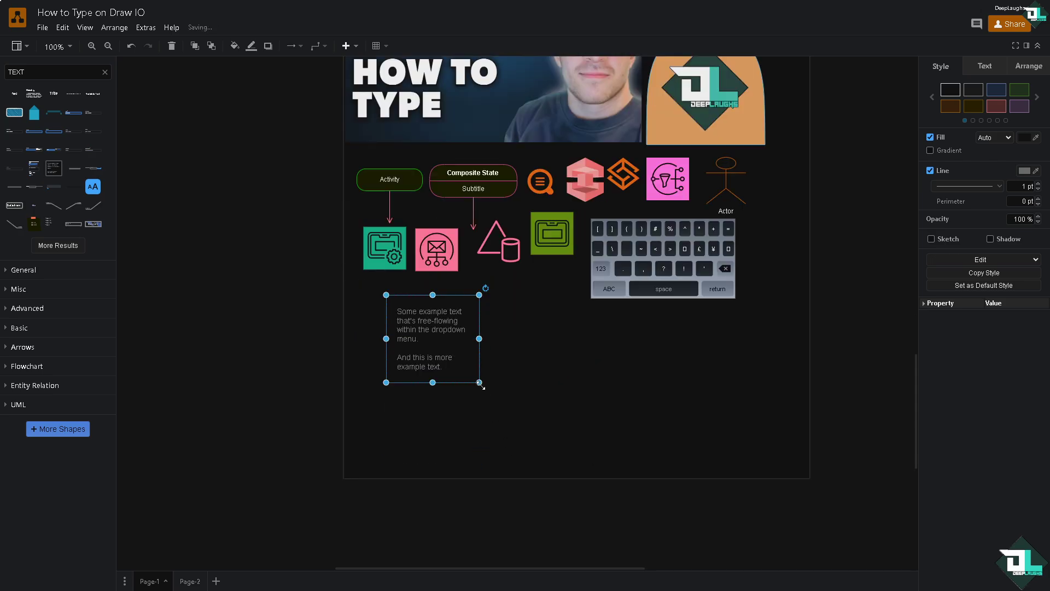
drag(480, 384, 617, 465)
drag(562, 346, 535, 352)
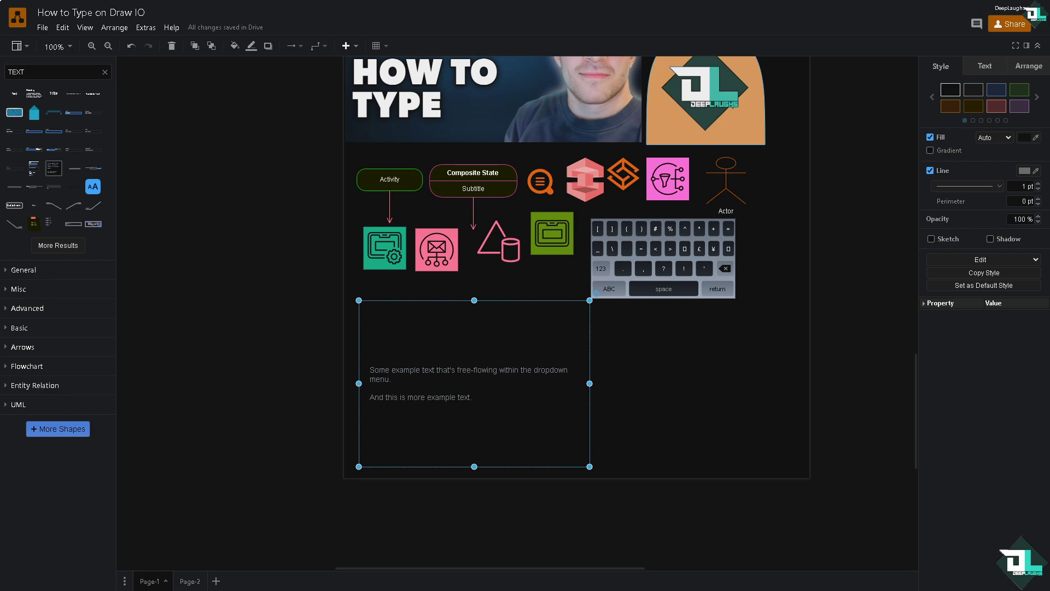
- Replace the box's example text with "HOW TO TYPE TEXT IN DRAWIO." and paste the copied numbered sections below it
double_click(495, 359)
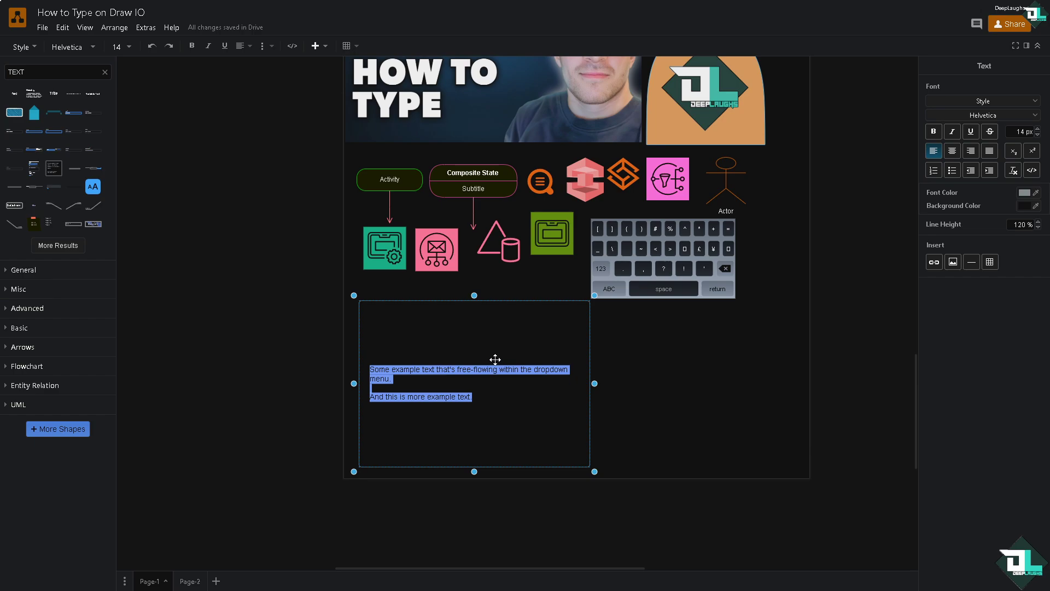
text(HOW TO )
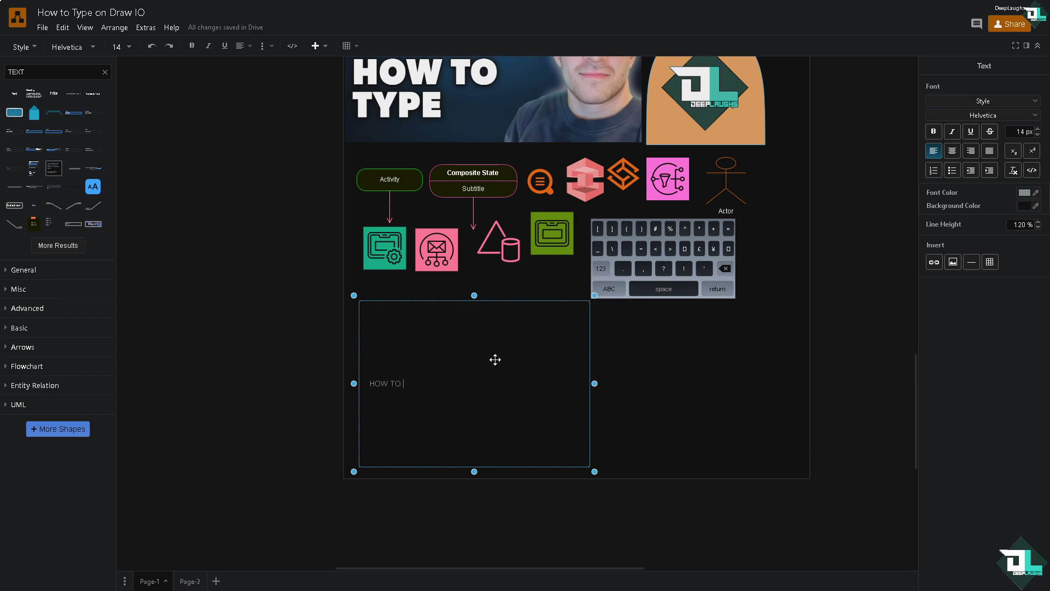
text(TYPE)
key(Escape)
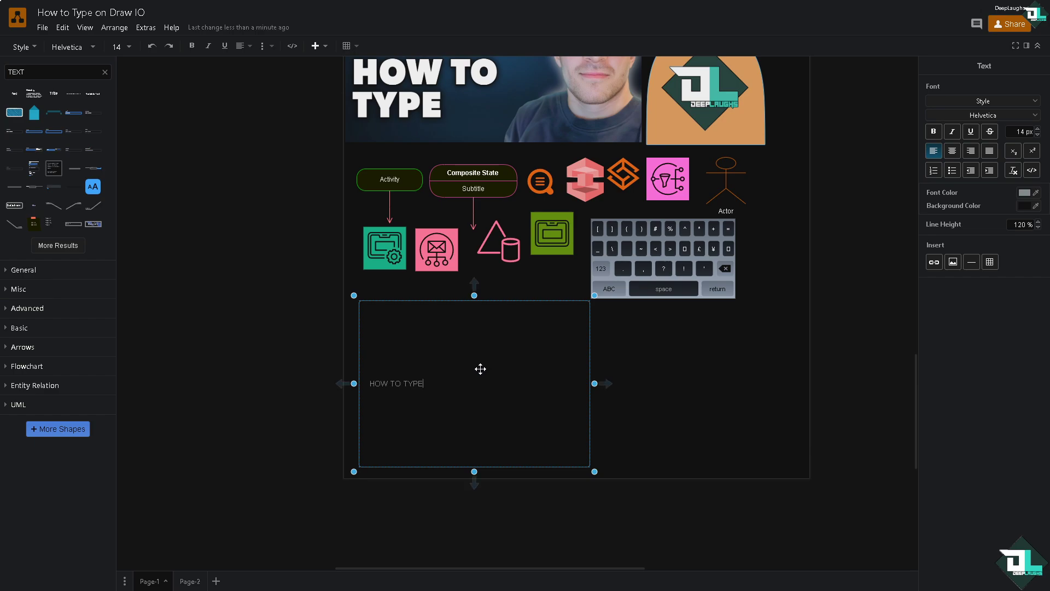
text(TEXT IN DRAWIO.)
key(Return)
key(ctrl+v)
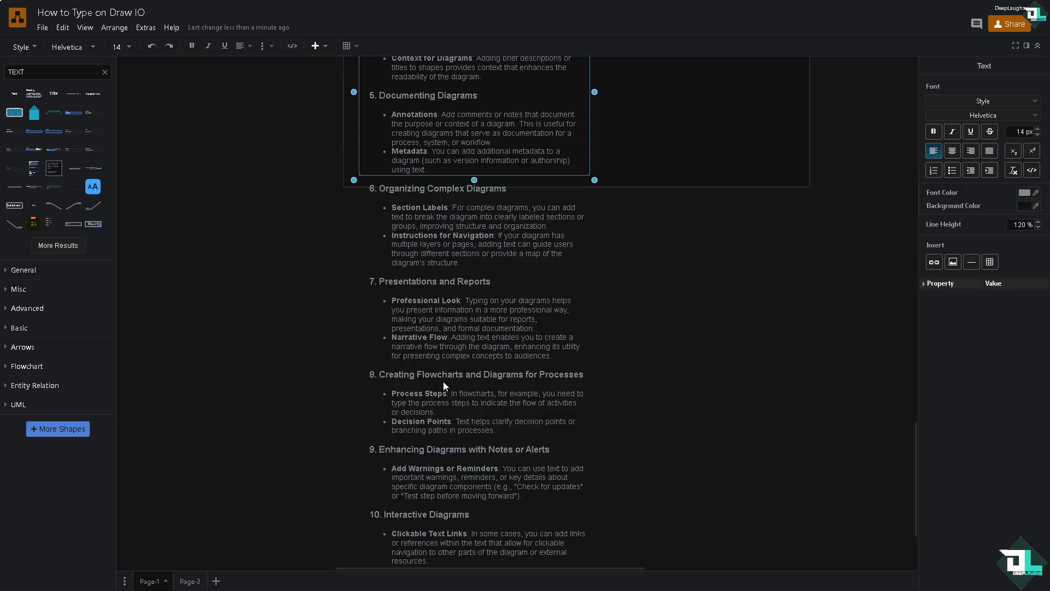
- Try moving the filled text box down the page, and undo the move and the text replacement
scroll(443, 381, up, 3)
click(645, 307)
drag(548, 305, 510, 552)
key(ctrl+z)
key(ctrl+z)
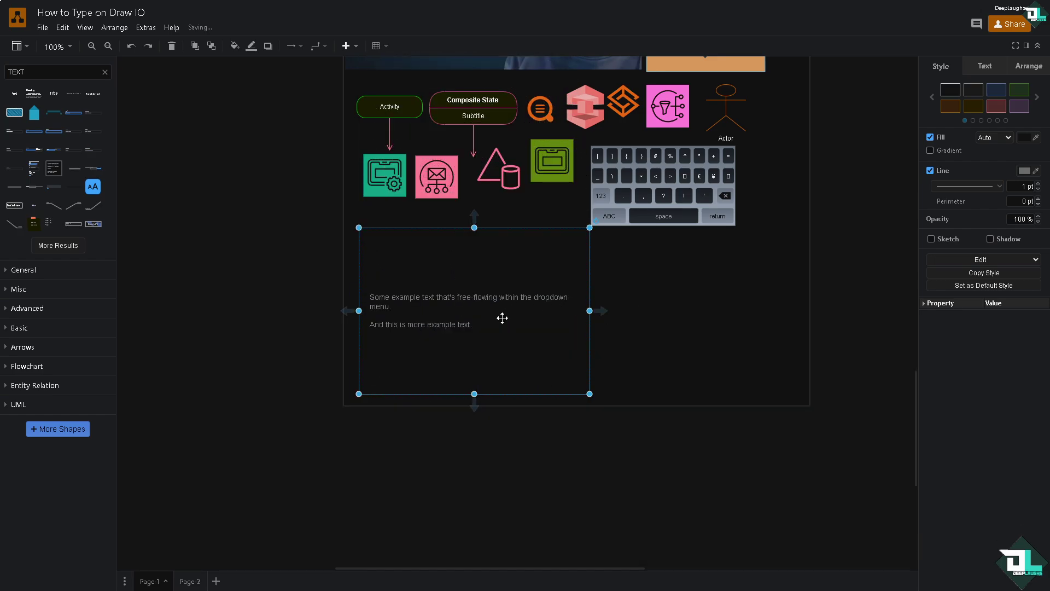
- Set the font color of all the example text in the box to green 009900
double_click(483, 316)
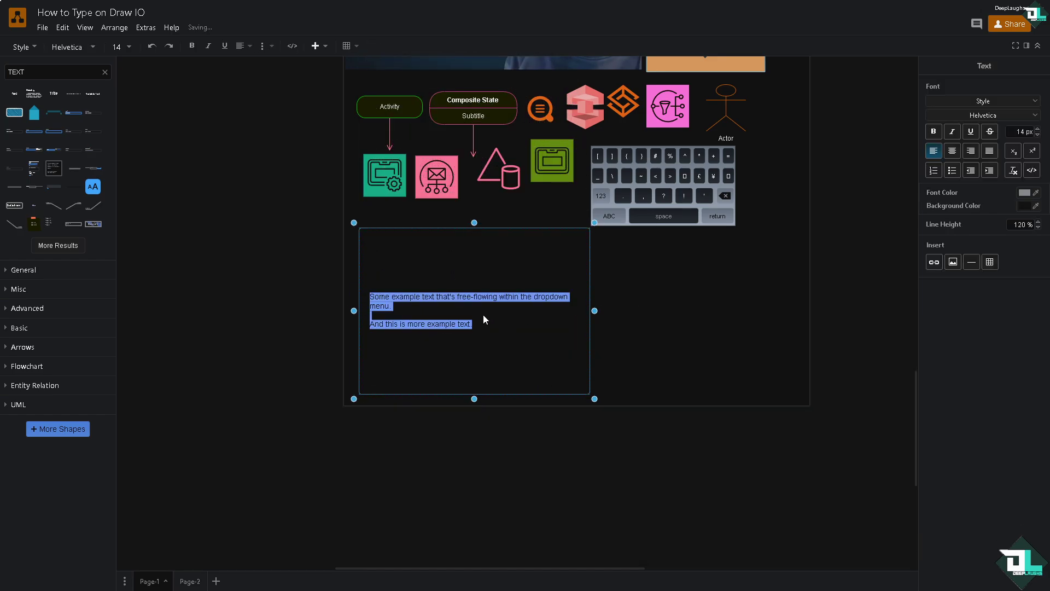
click(1026, 193)
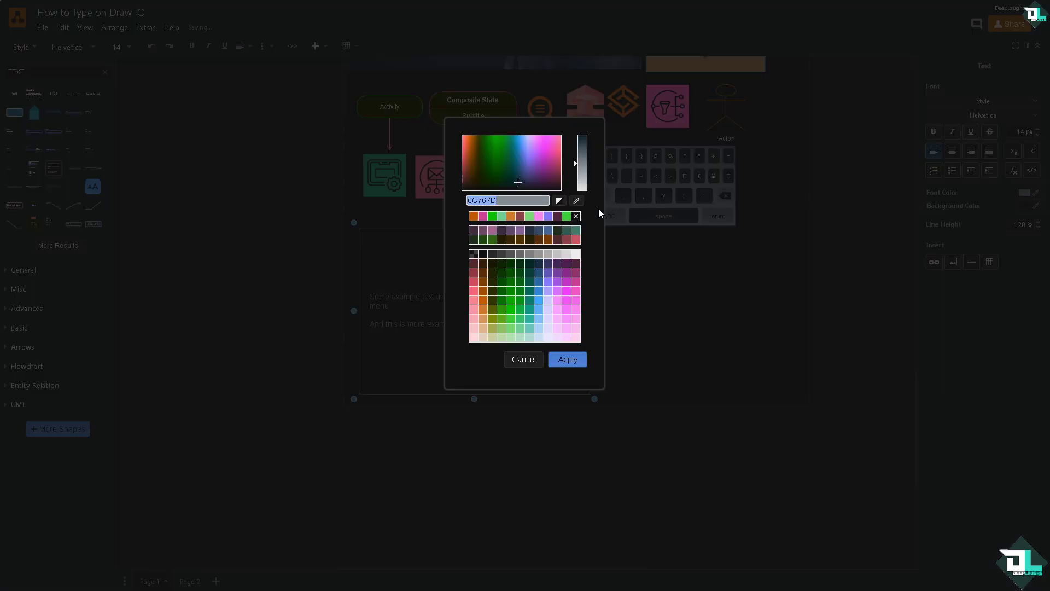
click(509, 325)
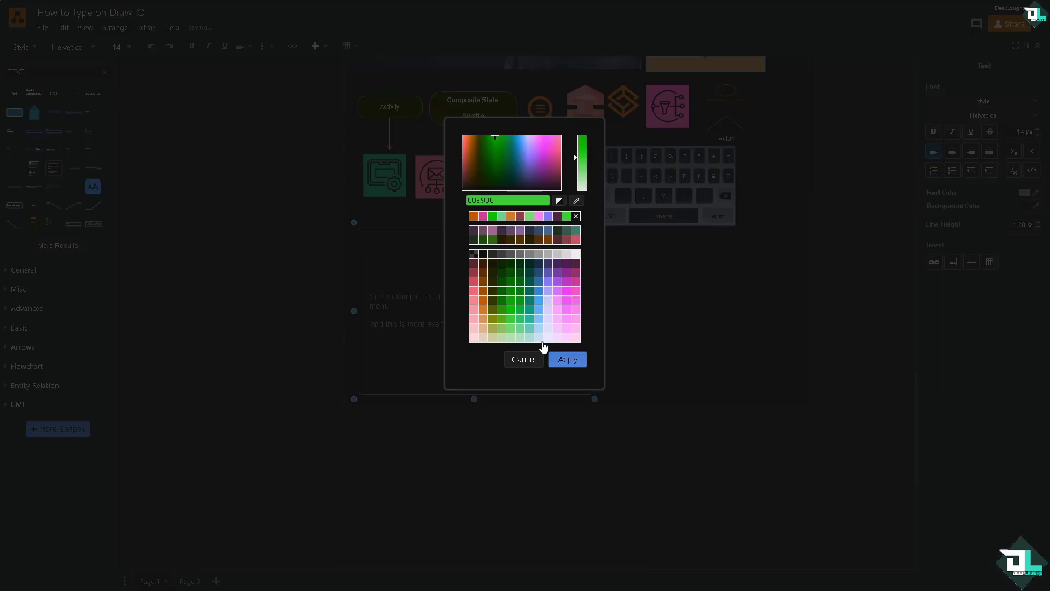
click(567, 359)
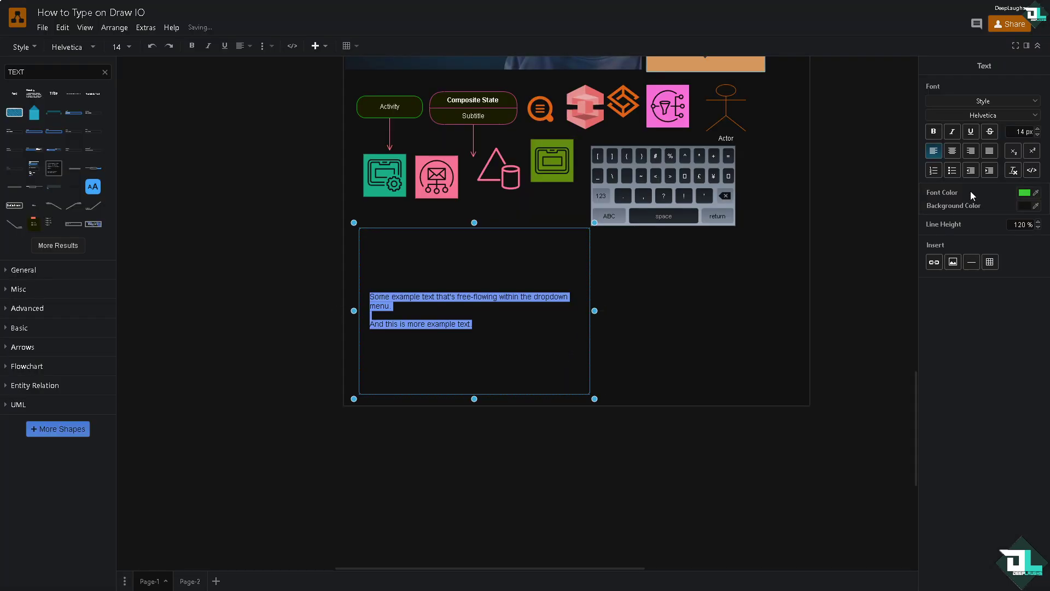
- Increase the example text's font size to 29 px and widen the box to nearly the full page width
click(1038, 130)
click(1038, 129)
click(1038, 129)
click(1038, 129)
click(1037, 129)
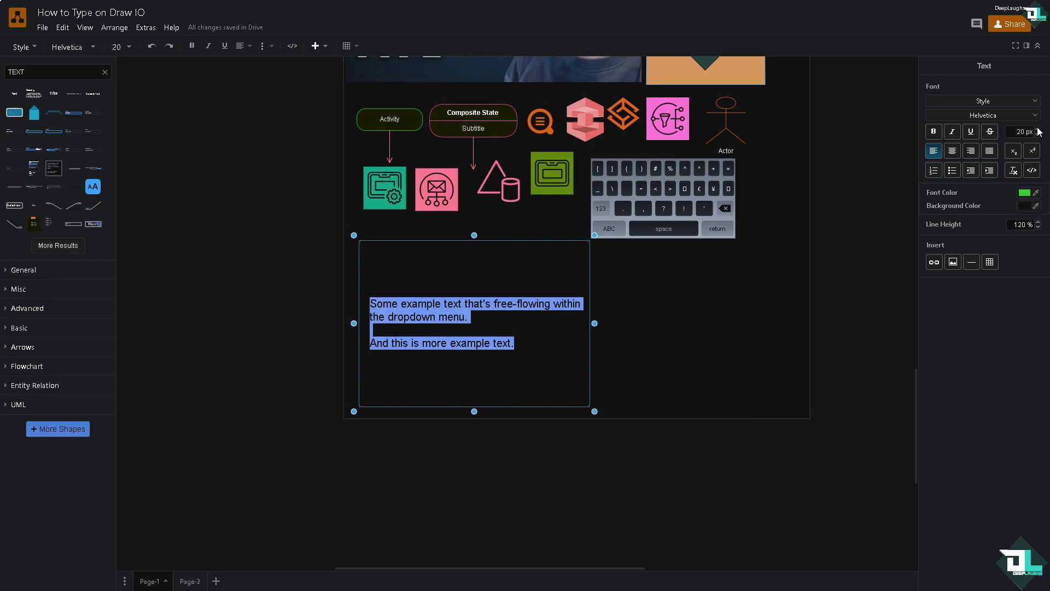
click(1038, 129)
click(1038, 129)
click(1037, 129)
click(1038, 129)
click(1038, 129)
click(1037, 129)
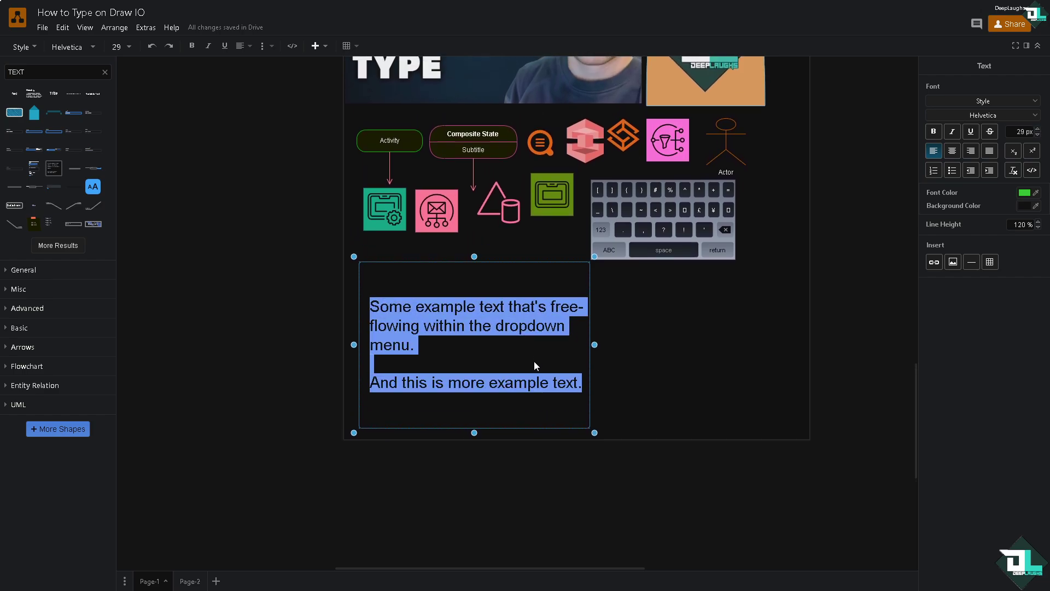
drag(594, 342, 801, 349)
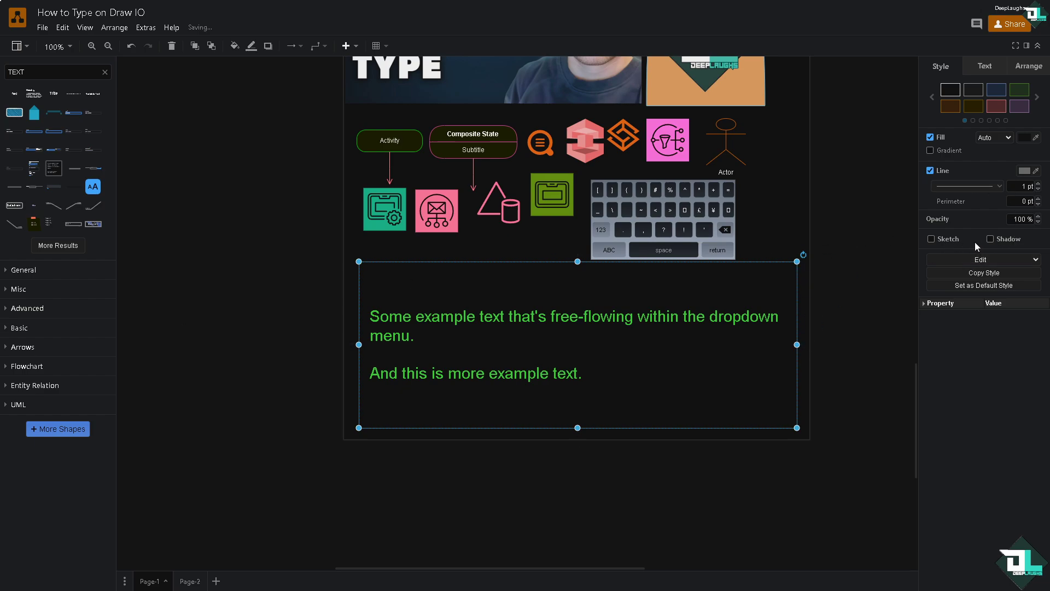
- Give the example text a shadow and an orange border
click(930, 240)
click(988, 66)
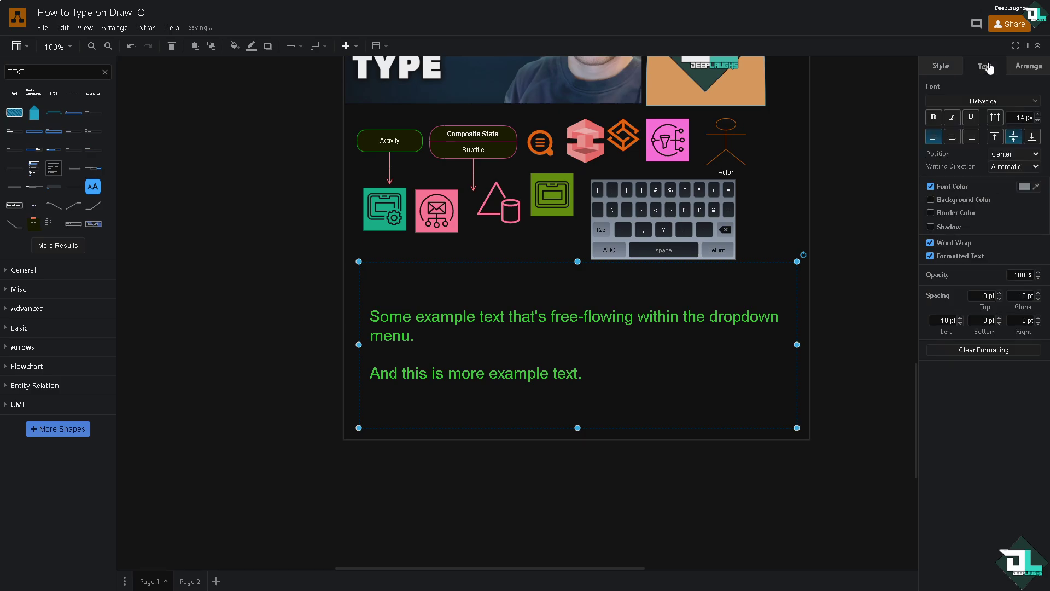
click(931, 213)
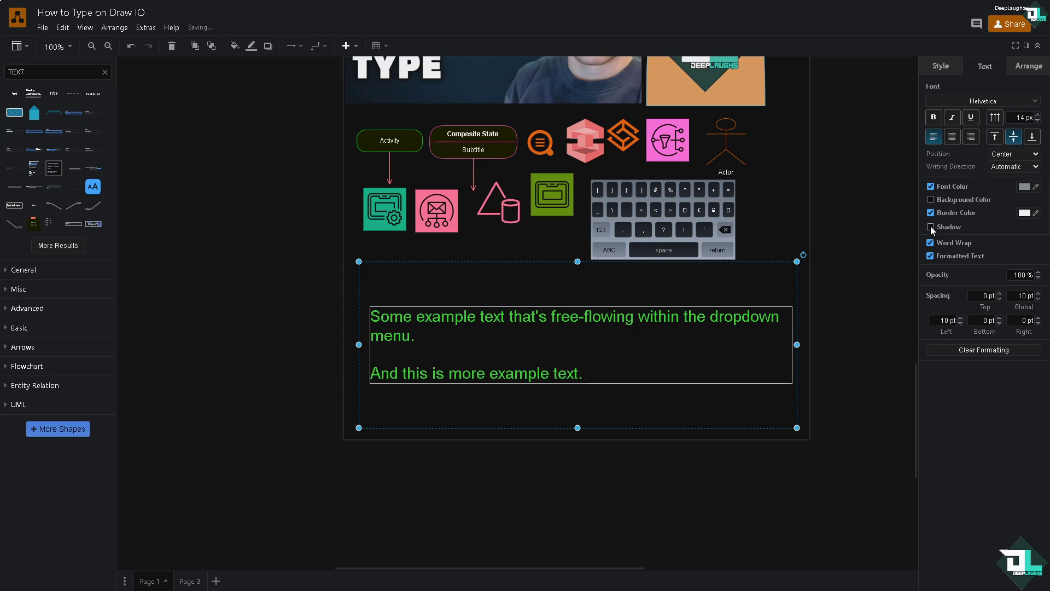
click(931, 227)
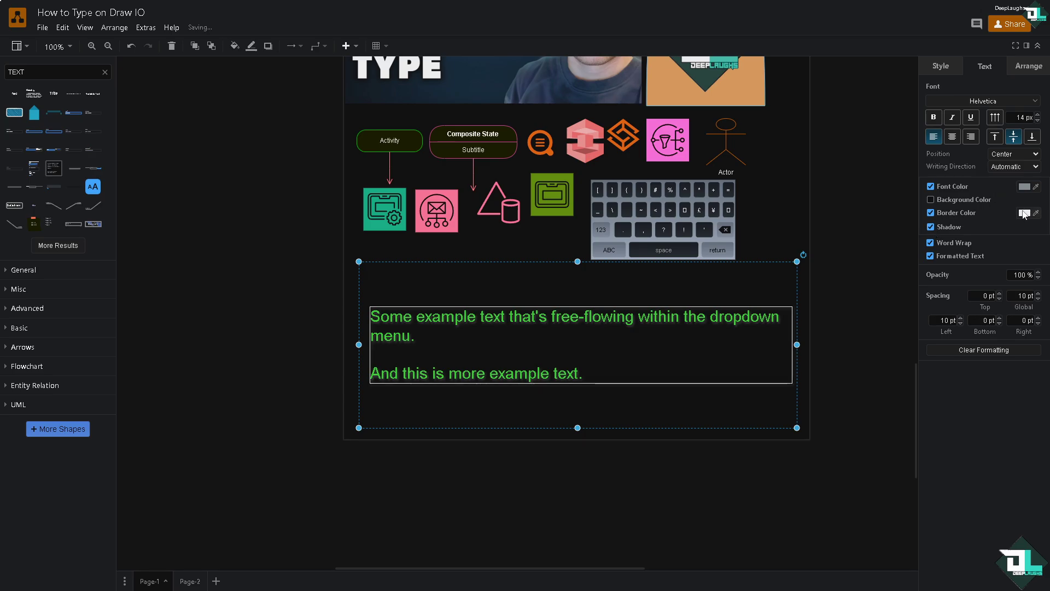
click(1024, 213)
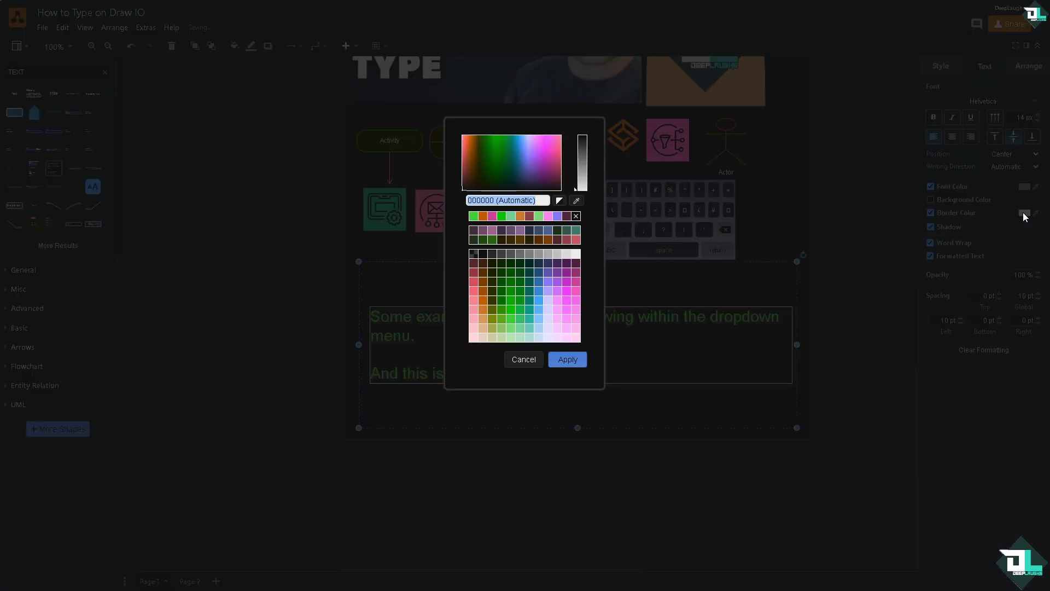
click(520, 216)
click(564, 359)
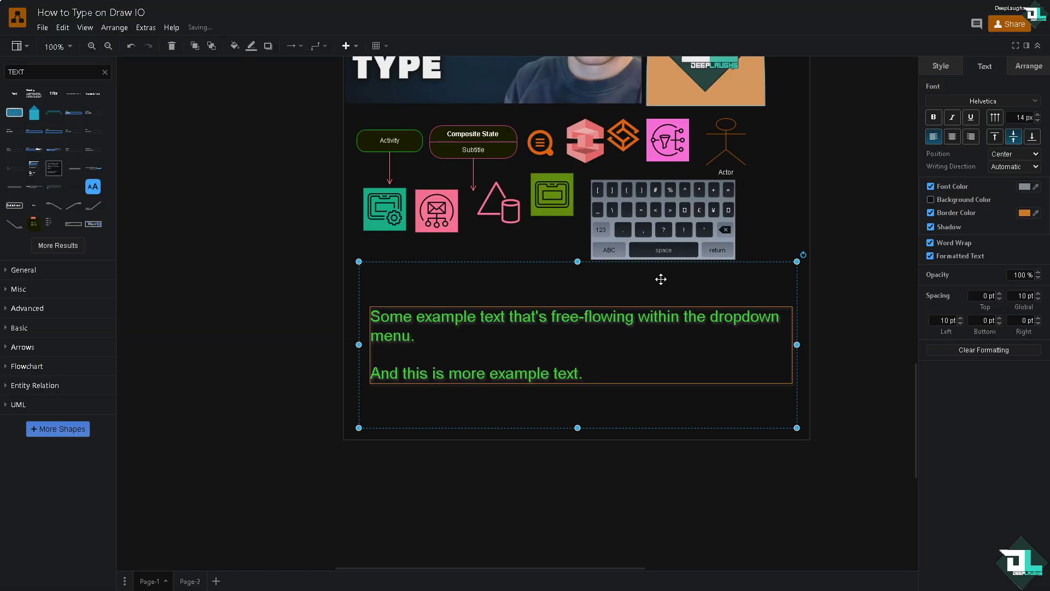
- Try Verdana, Times New Roman and Garamond on the whole example text, and settle on Comic Sans MS as its font
double_click(668, 342)
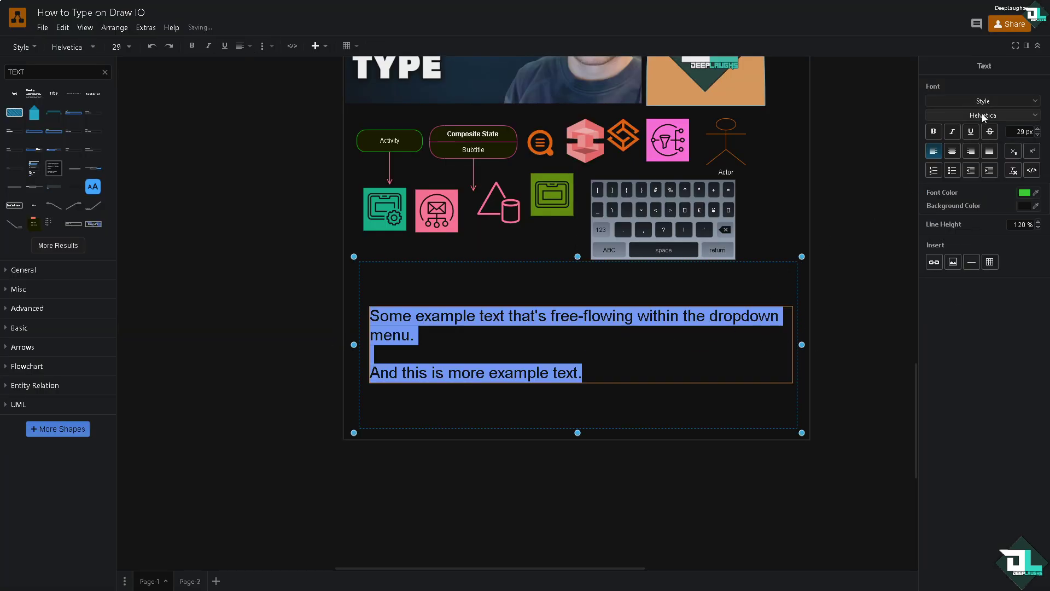
click(1003, 114)
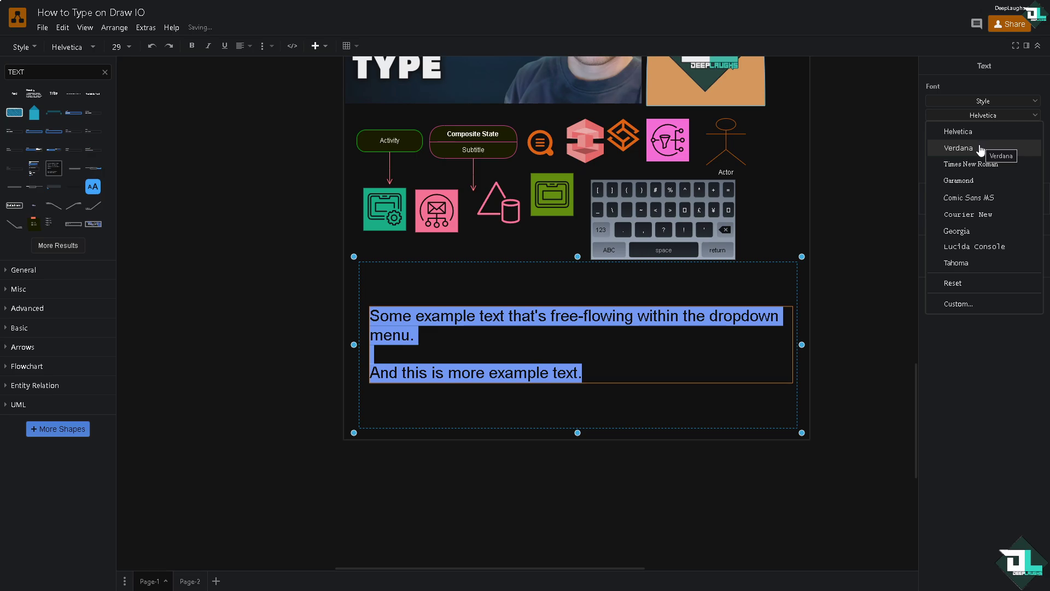
click(982, 147)
click(982, 115)
click(976, 164)
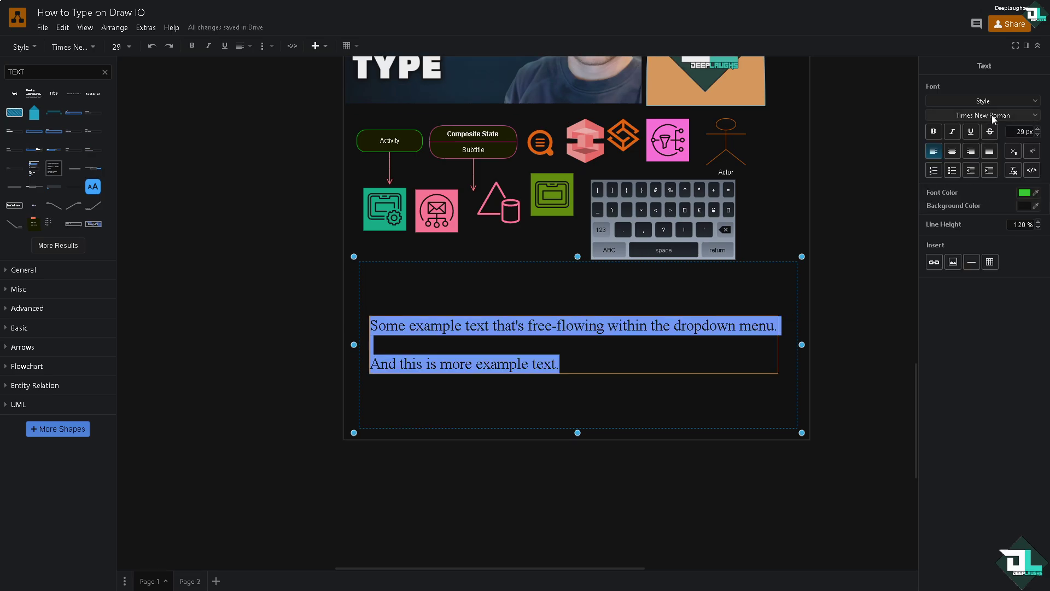
click(992, 114)
click(967, 193)
click(1007, 116)
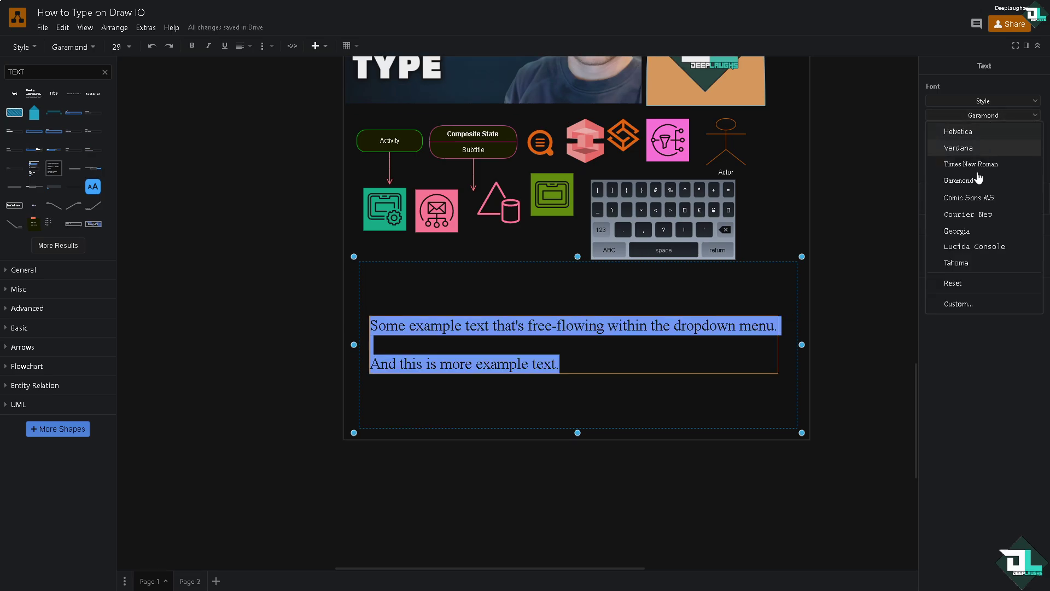
click(967, 211)
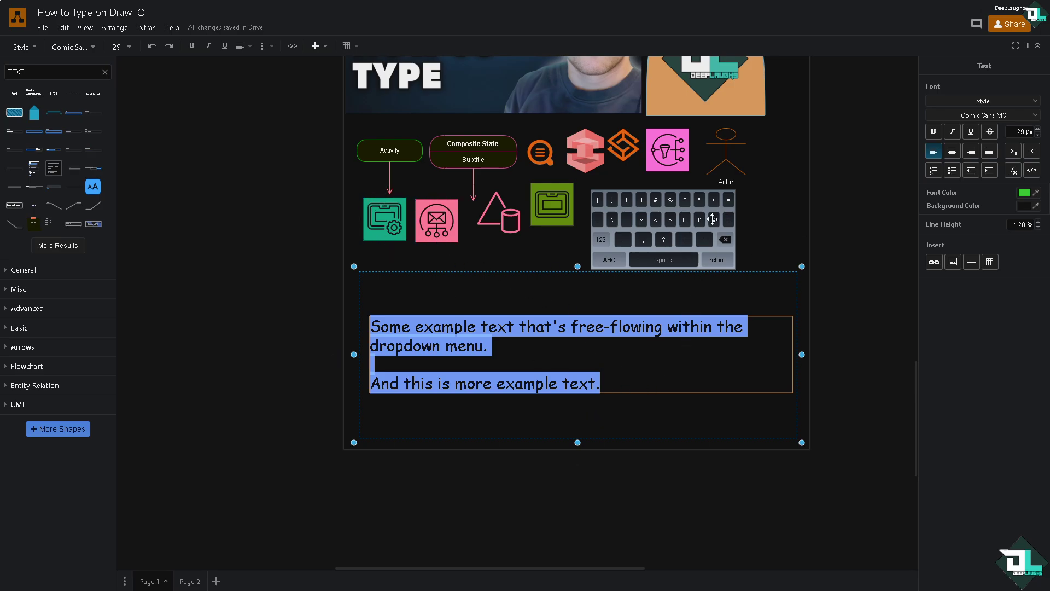
key(Escape)
click(770, 203)
- Save the diagram with the reformatted example text
scroll(770, 202, up, 2)
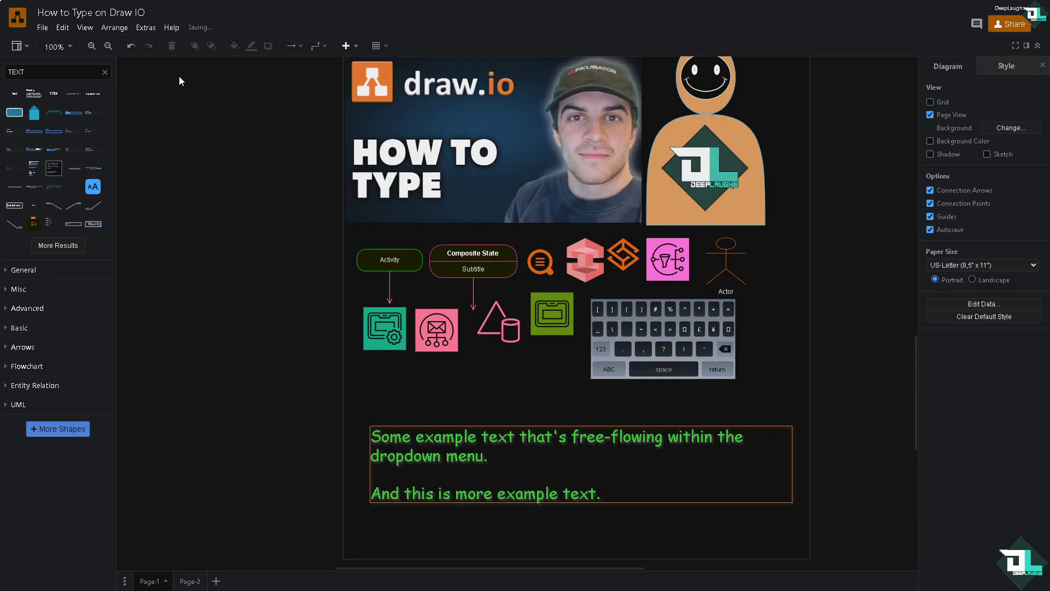
click(42, 27)
click(52, 47)
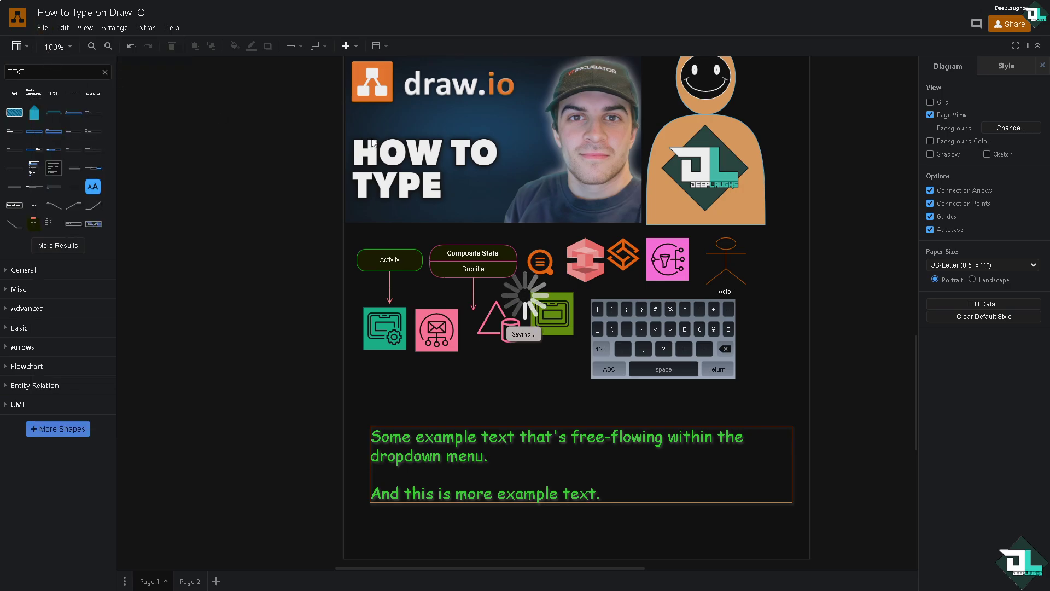
click(606, 211)
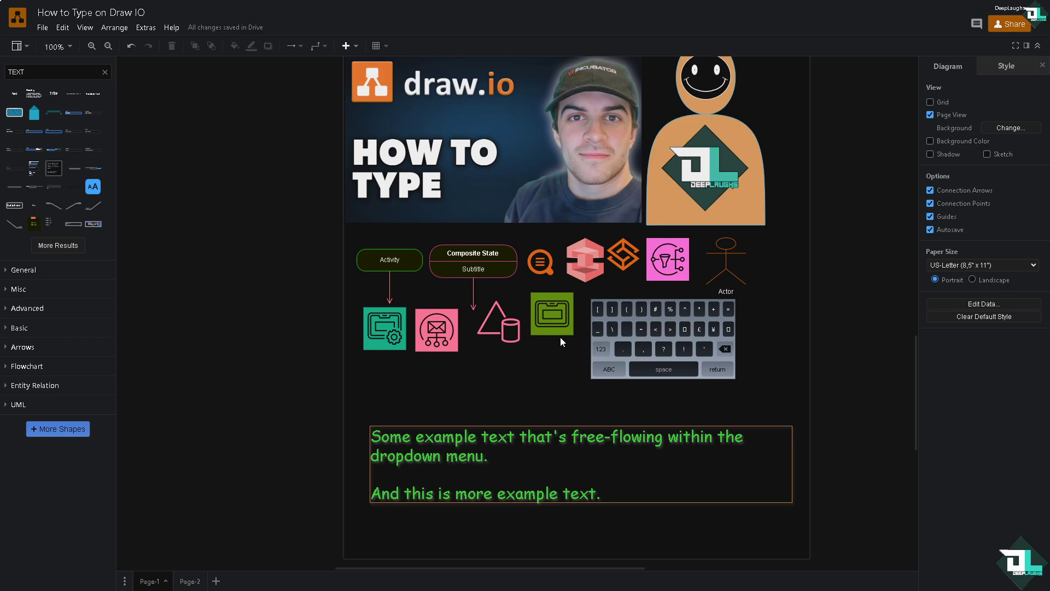
- Look at the diagram's sharing options and the storage choices for making a copy, and close both dialogs
click(1008, 27)
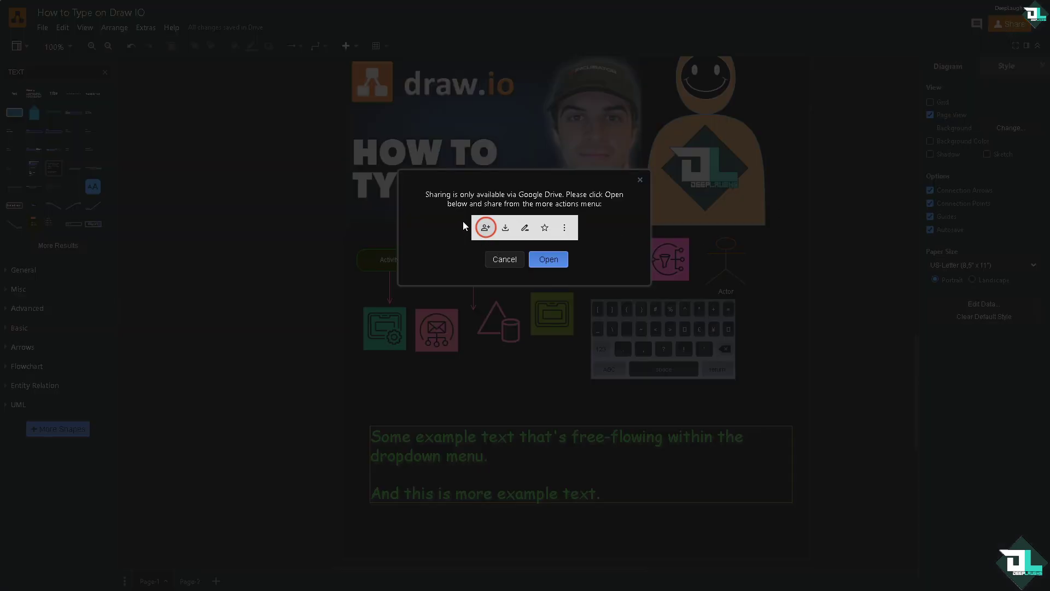
click(504, 259)
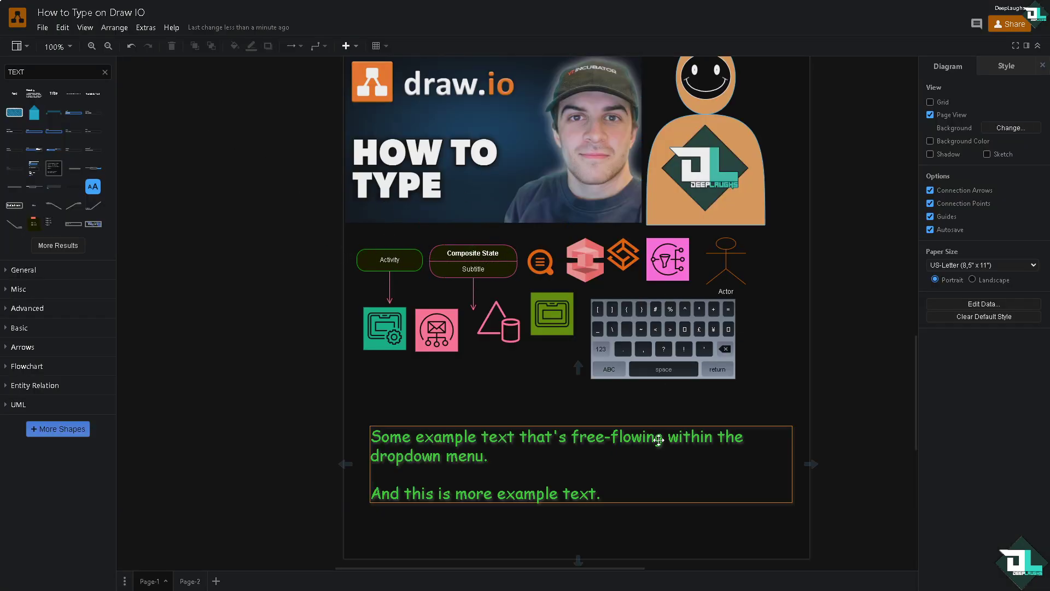
click(48, 31)
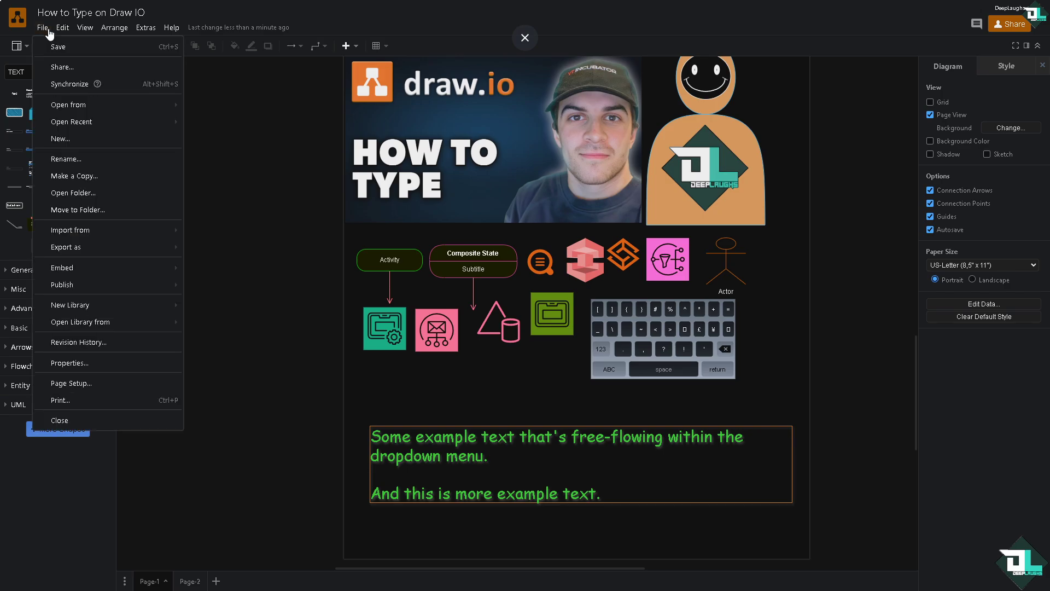
click(86, 178)
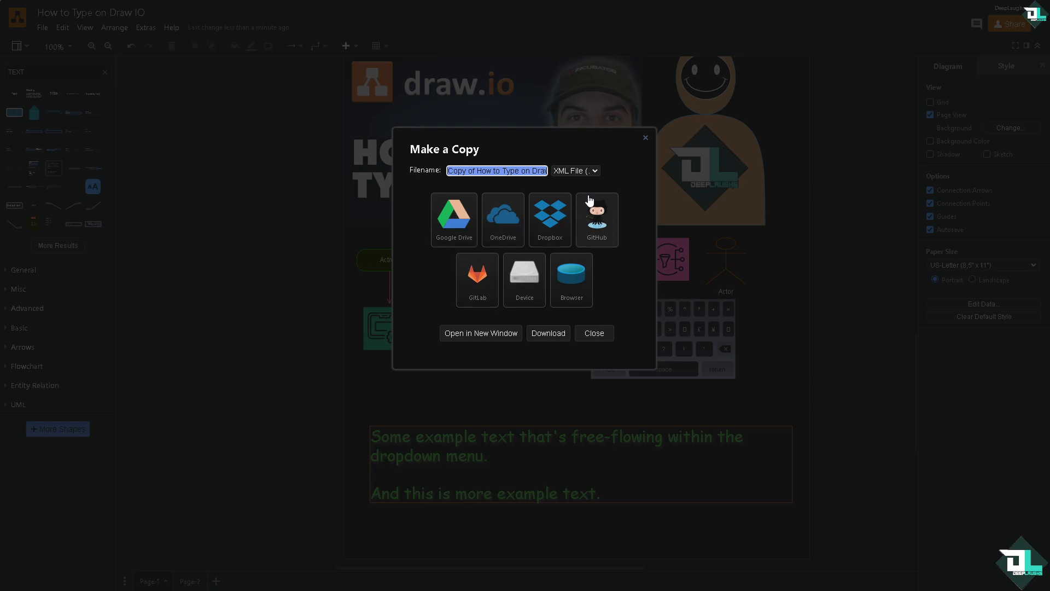
click(646, 138)
- Start a PNG export of the diagram with shadow and grid included and the appearance set to Light
click(42, 29)
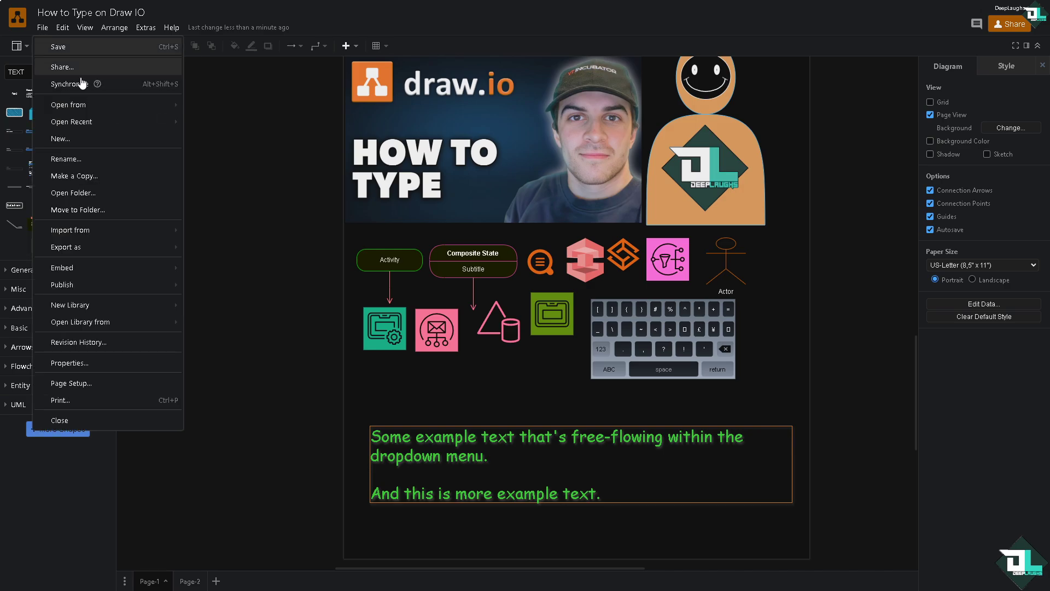
mouse_move(99, 248)
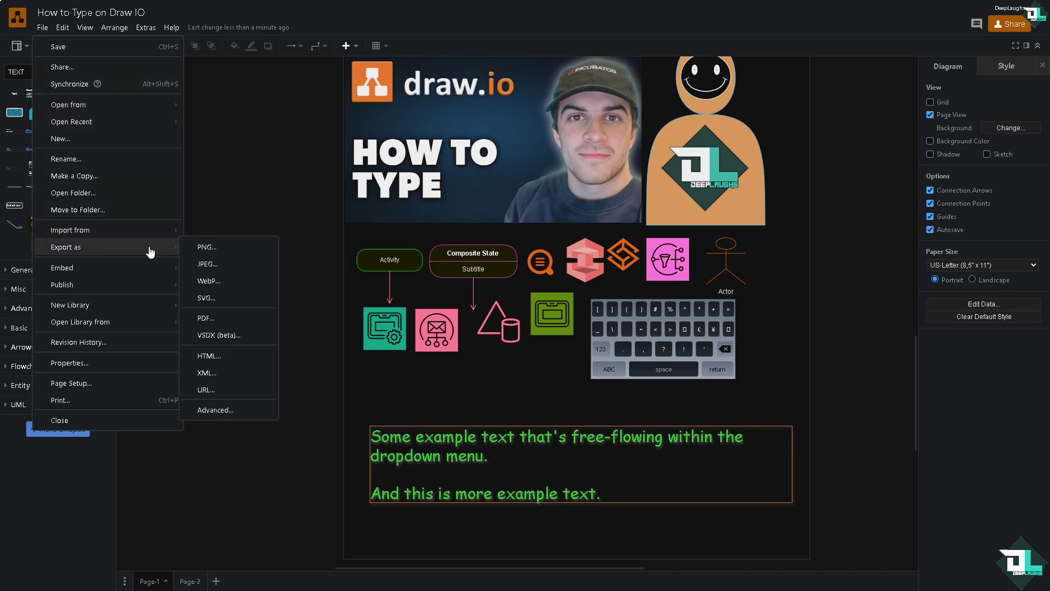
click(201, 247)
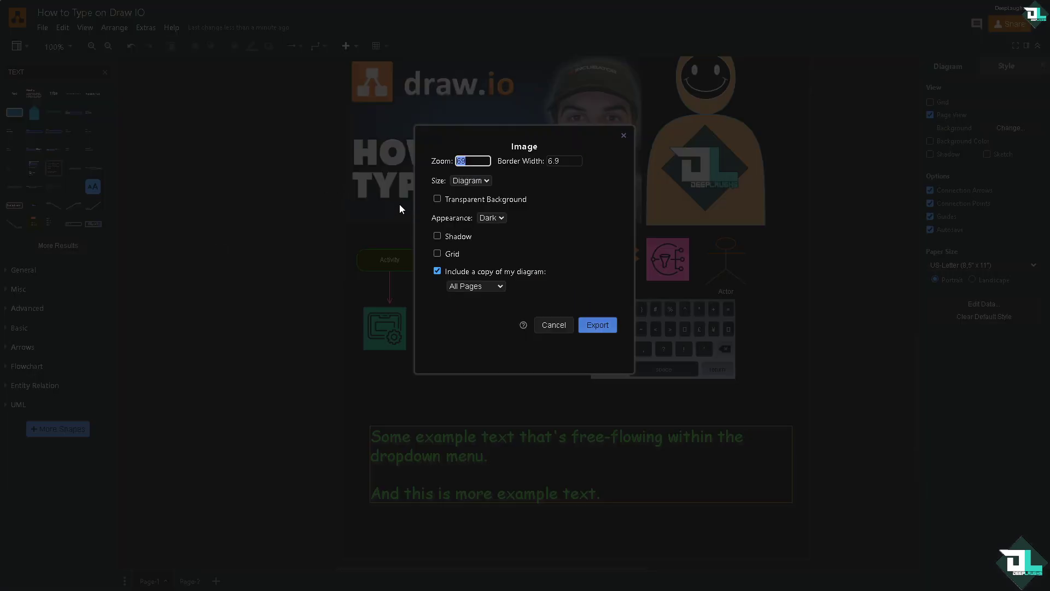
click(436, 236)
click(437, 253)
click(496, 218)
click(495, 240)
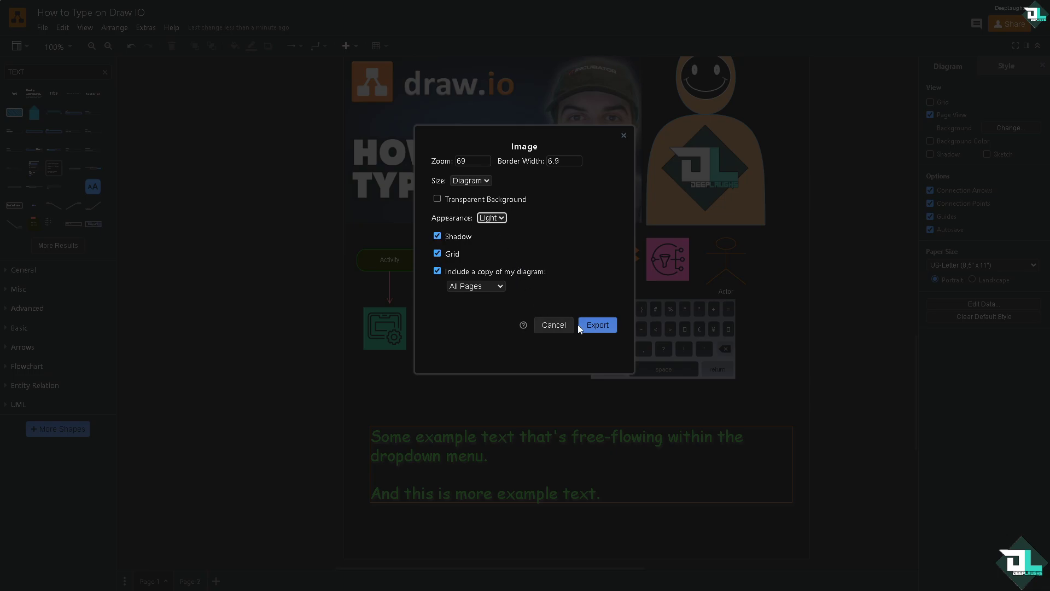
click(581, 326)
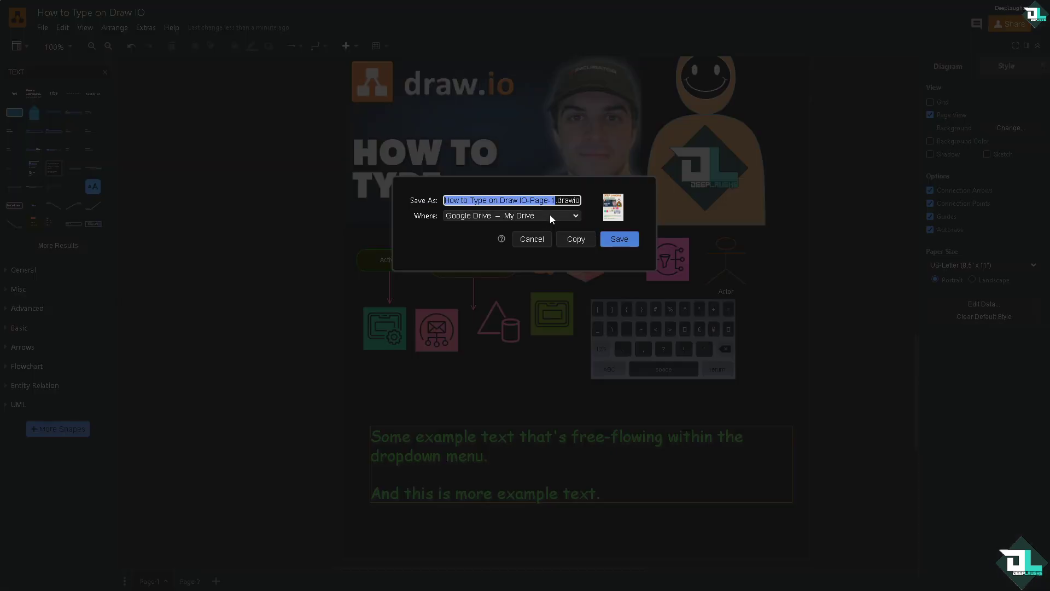
- Examine the available save destinations for the exported image and cancel the save
click(550, 214)
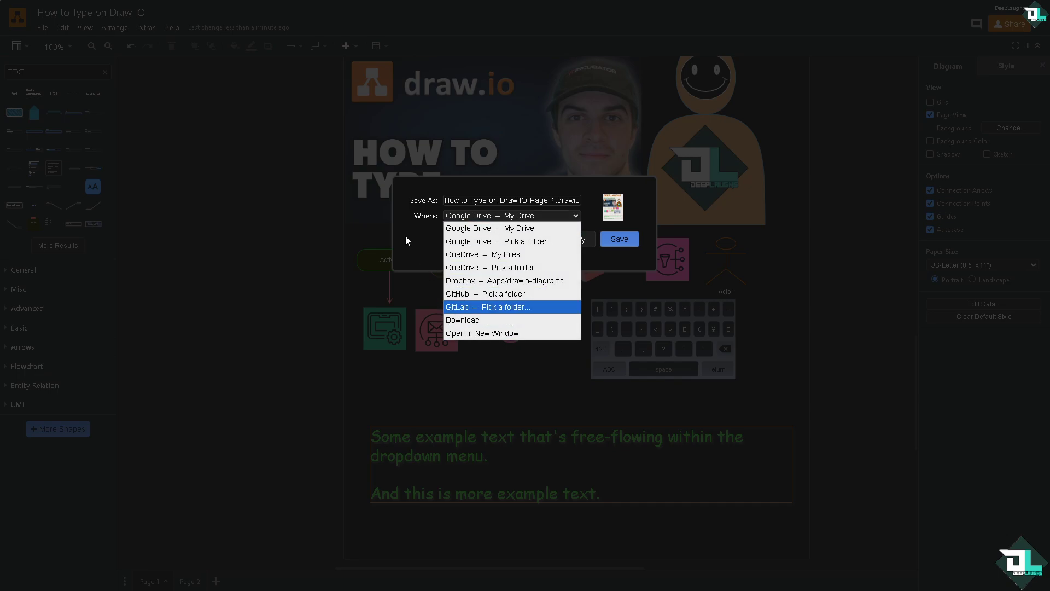
click(406, 237)
click(532, 239)
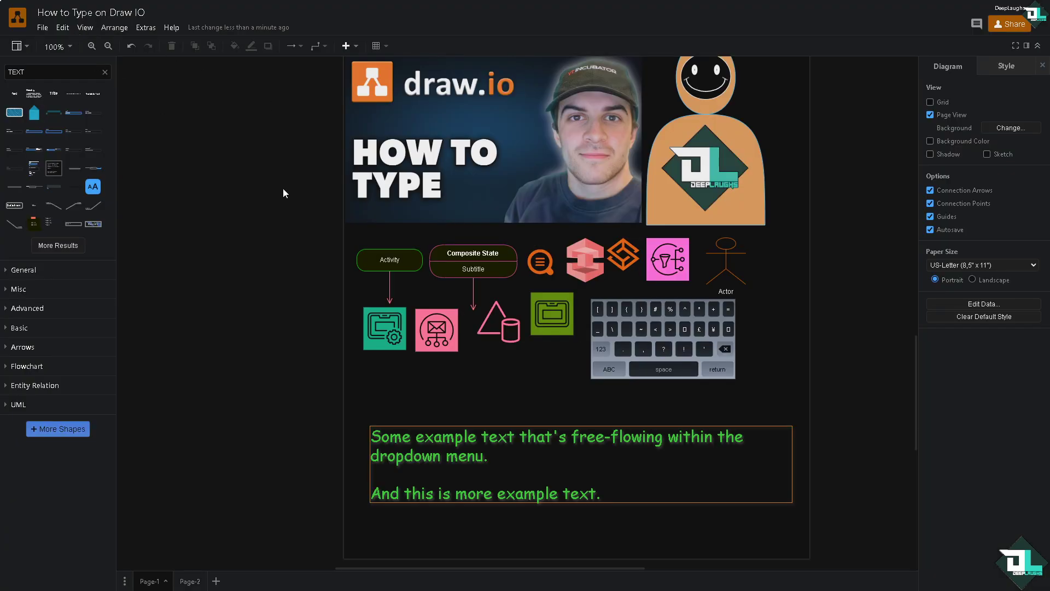
- Clear the TEXT search from the shape library and deselect everything on the canvas
click(104, 71)
click(438, 266)
scroll(439, 266, up, 1)
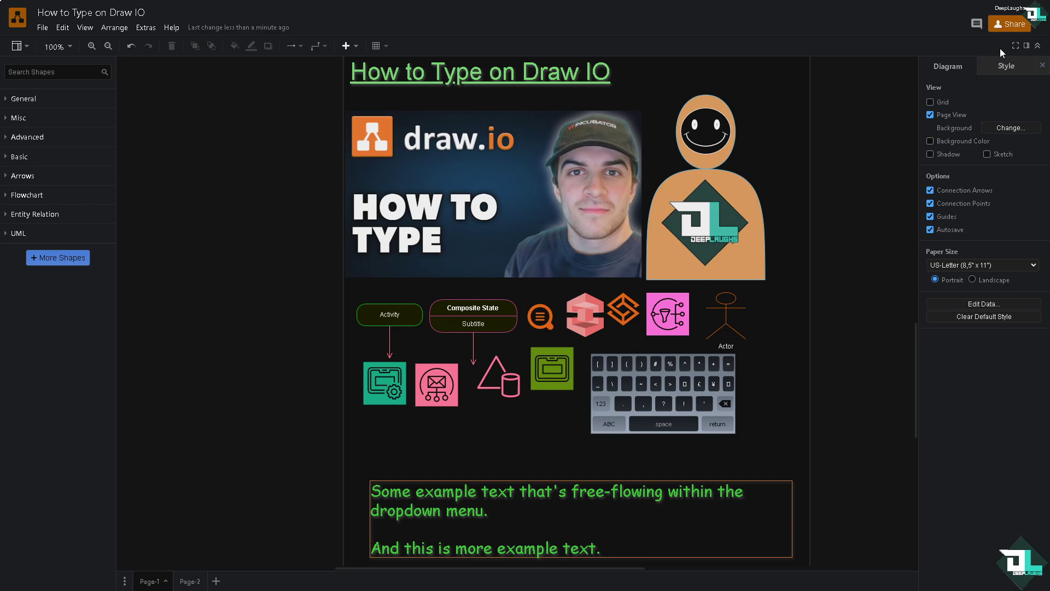